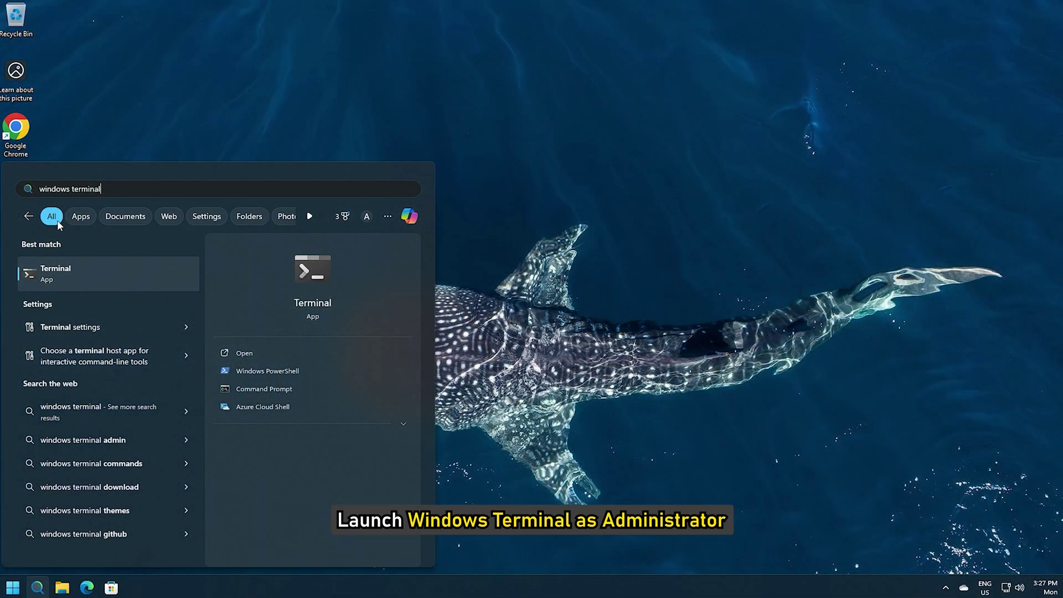
Step: Launch Windows Terminal as administrator and approve the UAC prompt
right_click(65, 271)
click(119, 282)
click(591, 386)
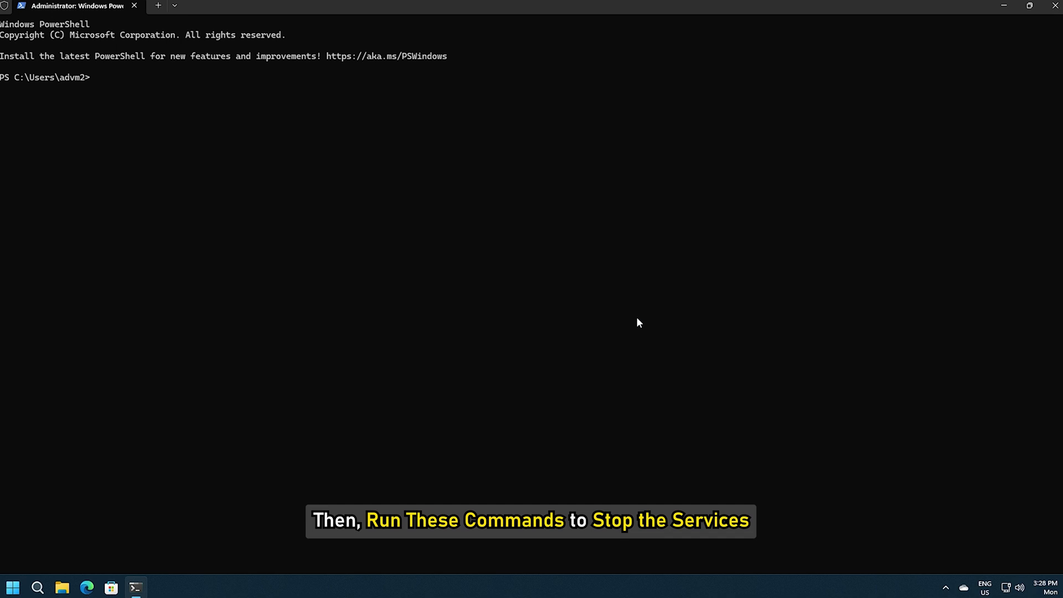
Step: Stop the wuauserv, cryptSvc, bits and msiserver services with net stop, confirming with y
text(net stop wuauserv)
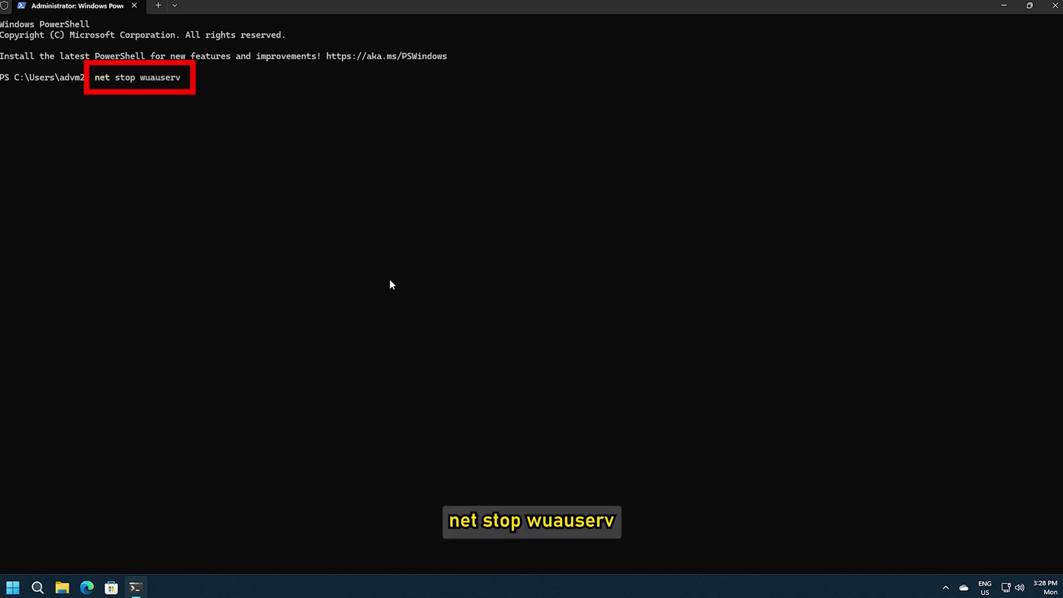
key(Return)
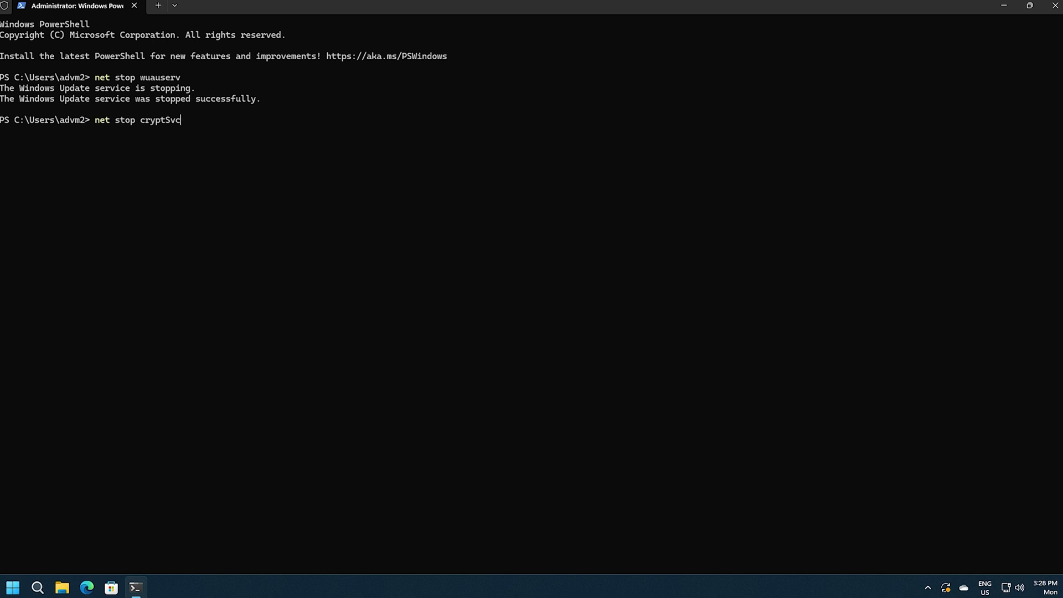
key(Return)
text(y)
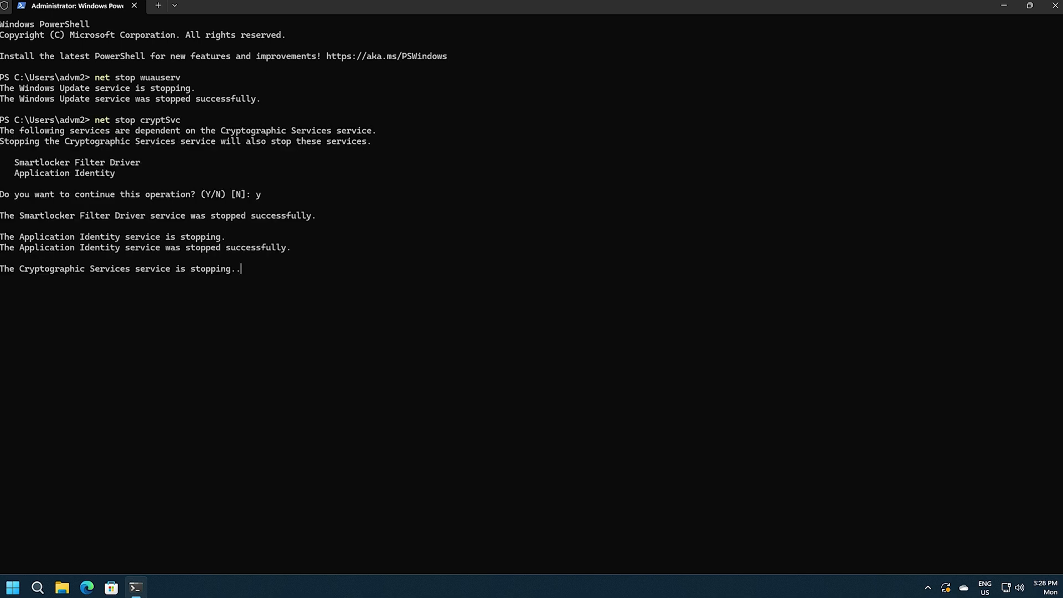
text(net stop bits)
key(Return)
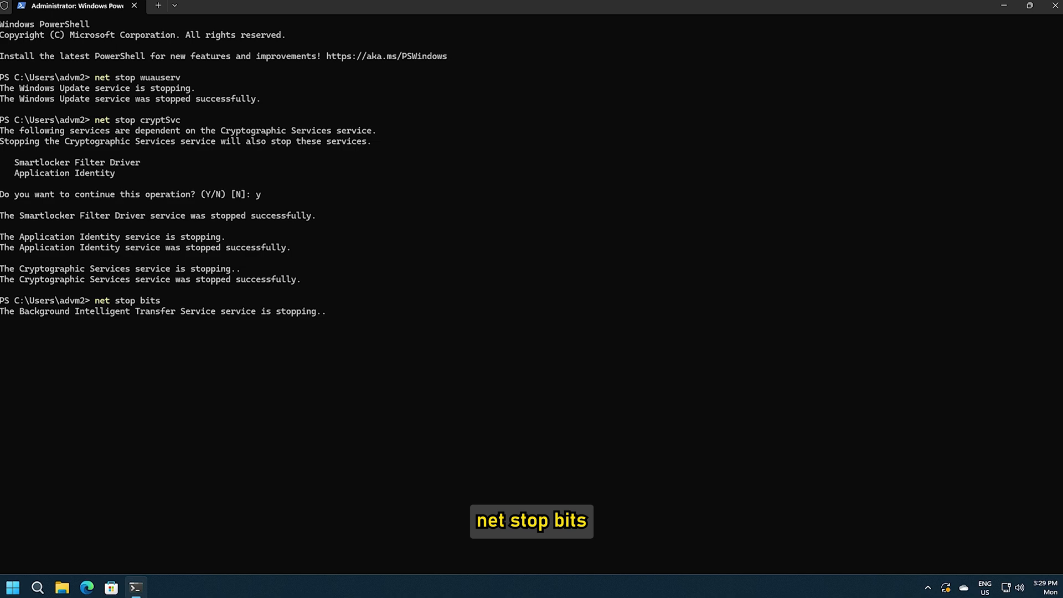
text(net stop msiserver)
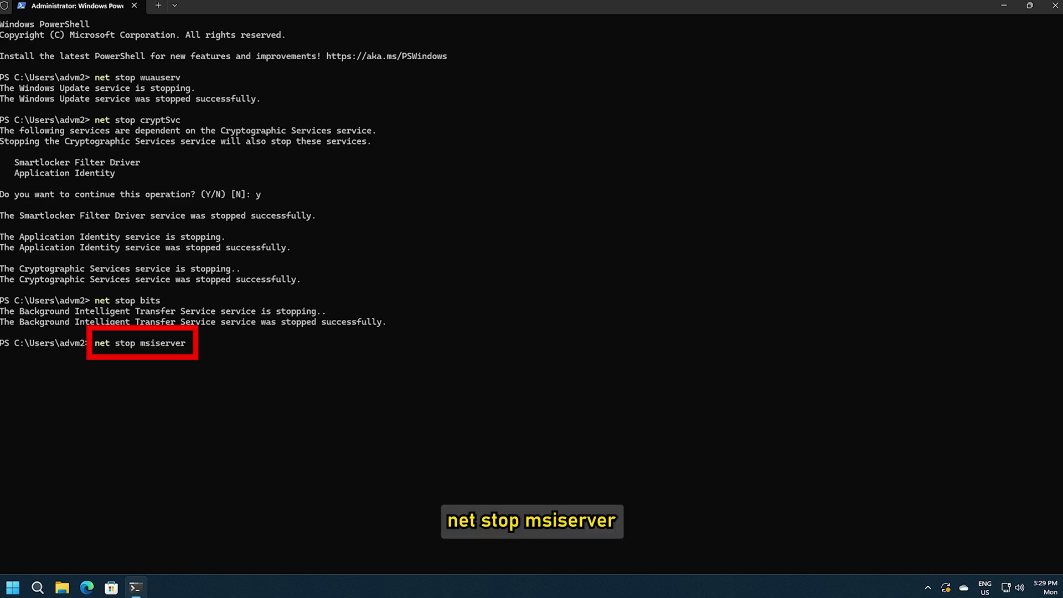
key(Return)
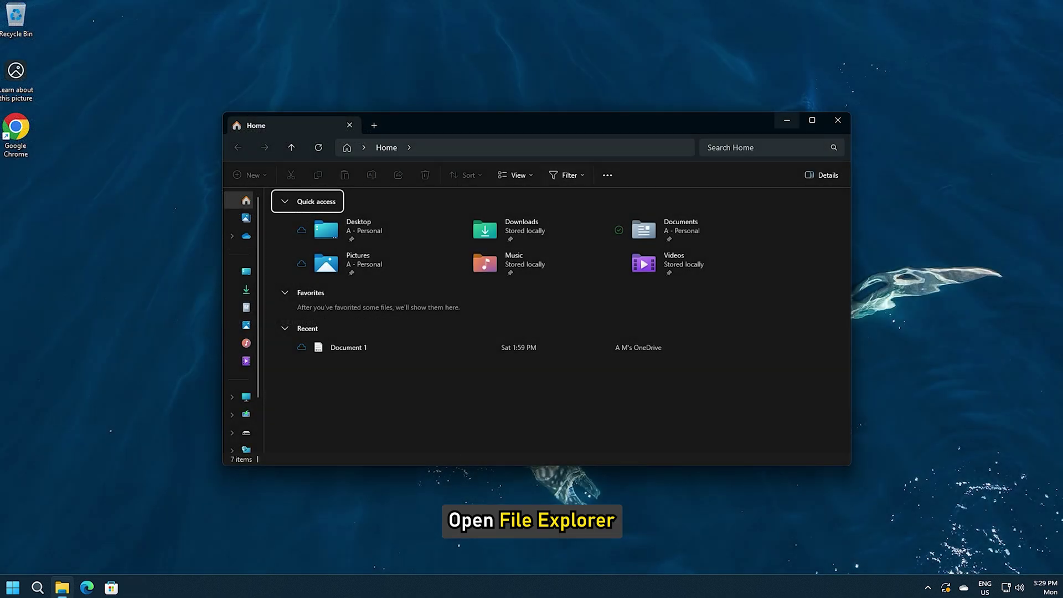
Step: Go to C:\Windows\SoftwareDistribution and box-select all five items inside
click(448, 148)
text(C:\Windows\SoftwareDistribution)
key(Return)
click(446, 149)
text(C:\Windows\SoftwareDistribution)
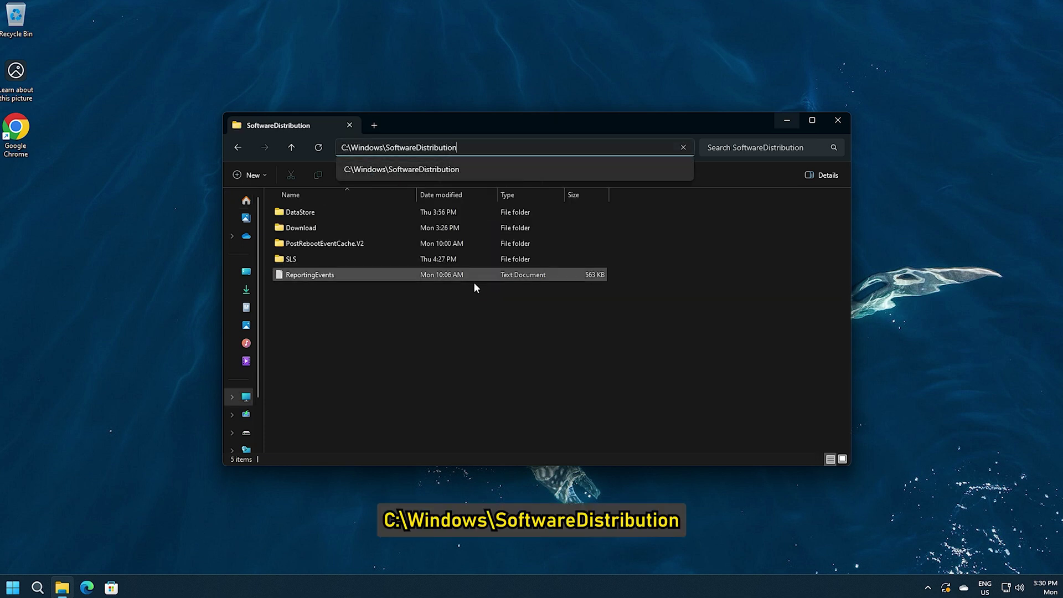
key(Return)
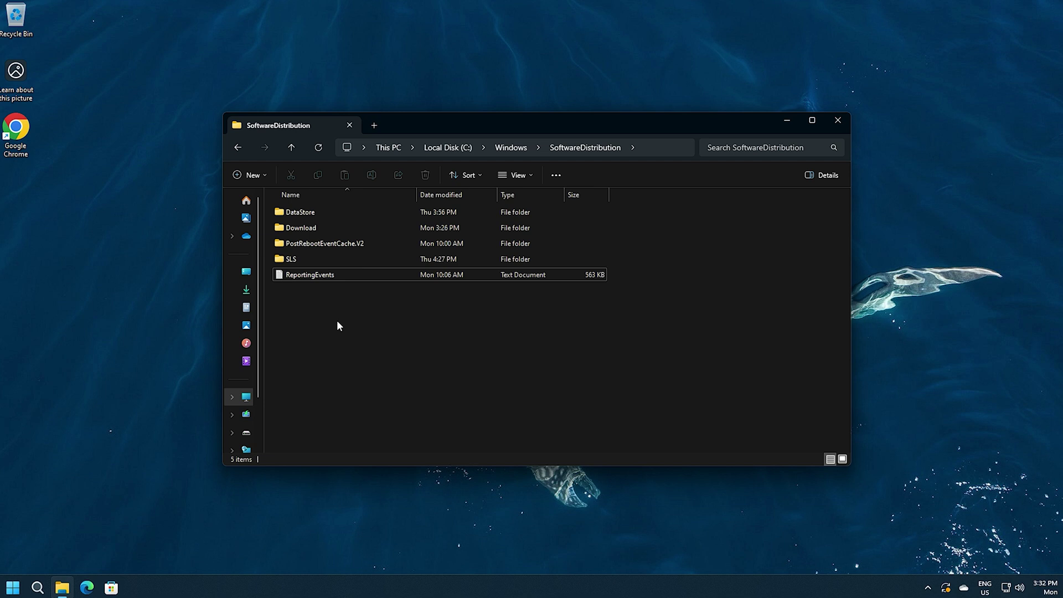
drag(337, 321, 312, 212)
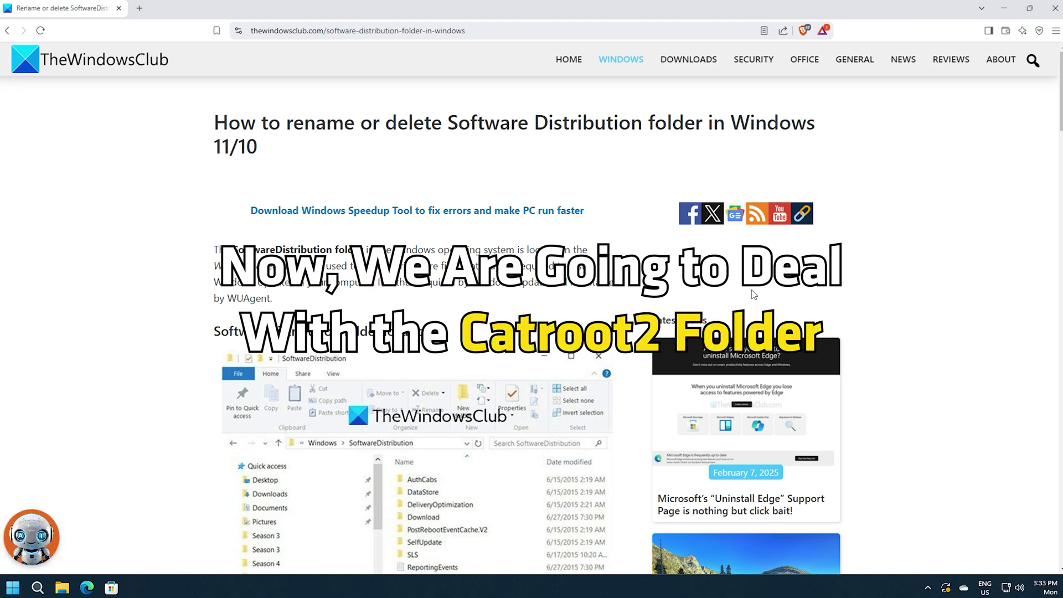
scroll(754, 296, down, 2)
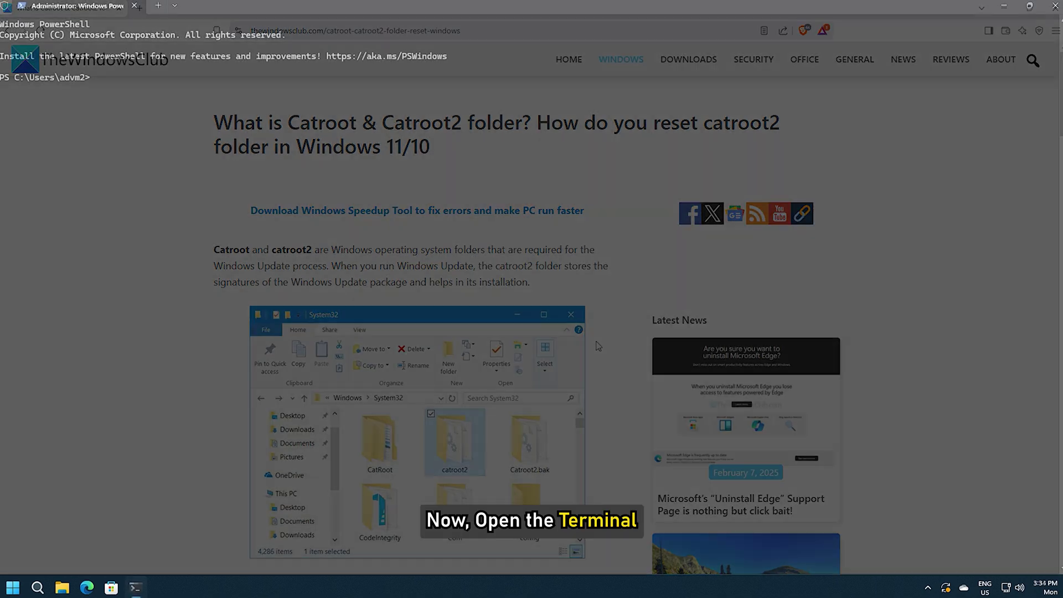
Step: Create the catroot2.old folder and copy catroot2 into it with xcopy
text(md %systemroot%\system32\catroot2.old)
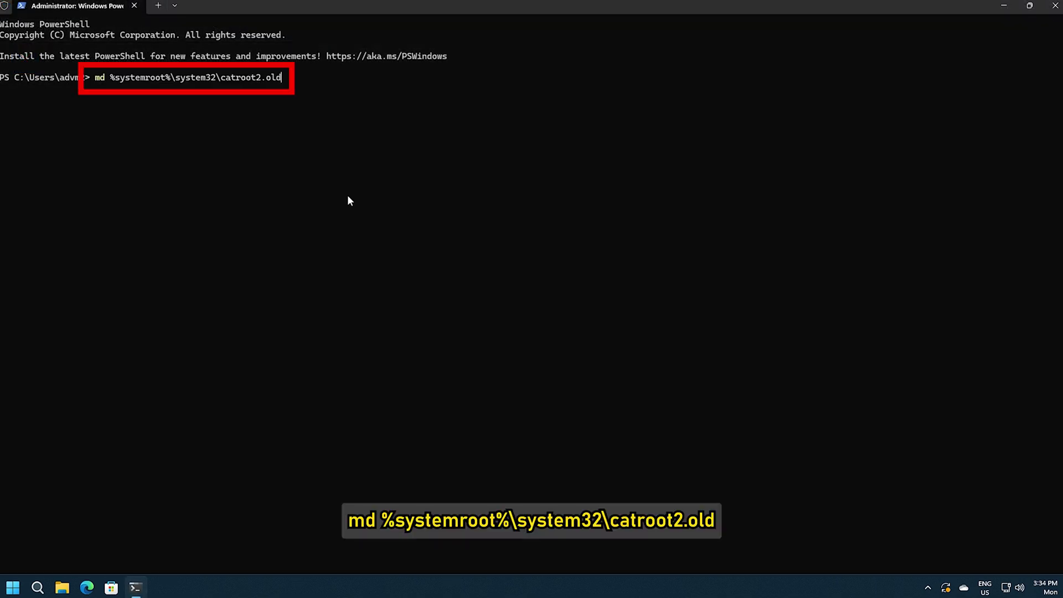
key(Return)
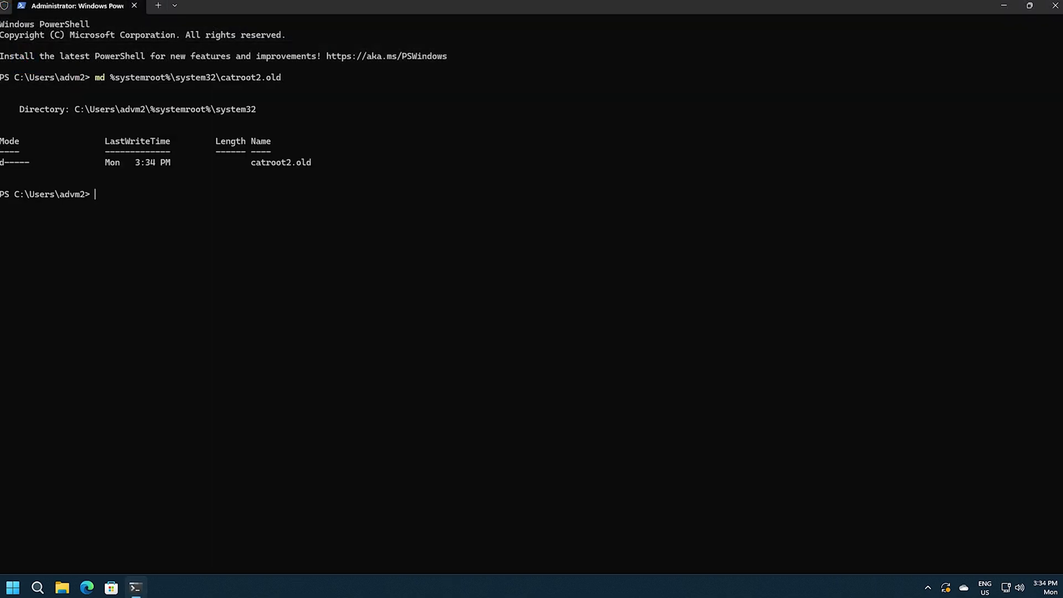
text(xcopy %systemroot%\system32\catroot2 %systemroot%\system32\catroot2.old /s)
key(Return)
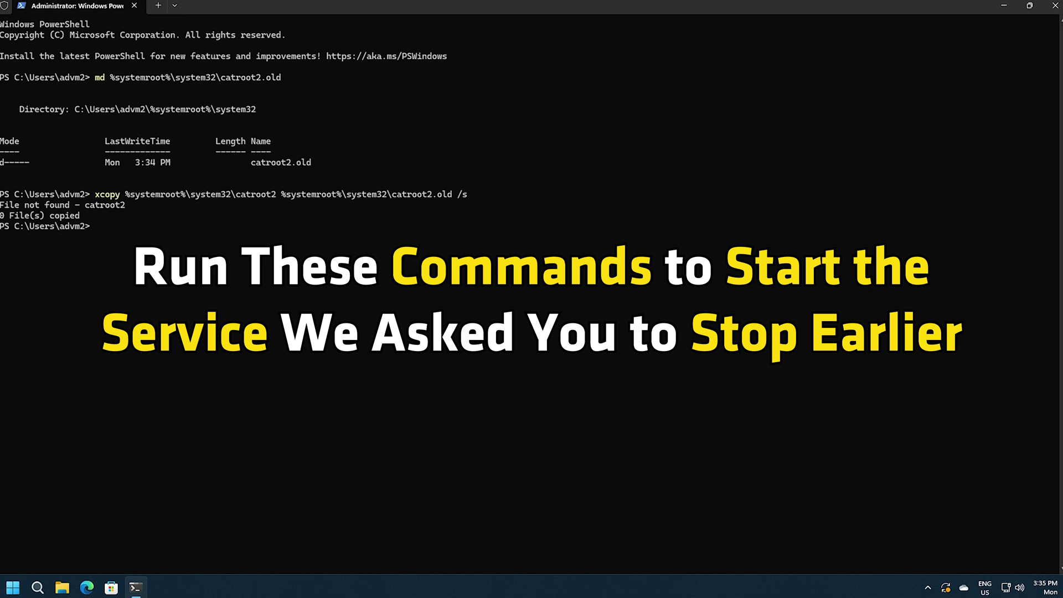
Step: Restart the wuauserv, cryptSvc and bits services with net start
text(net start wuauserv)
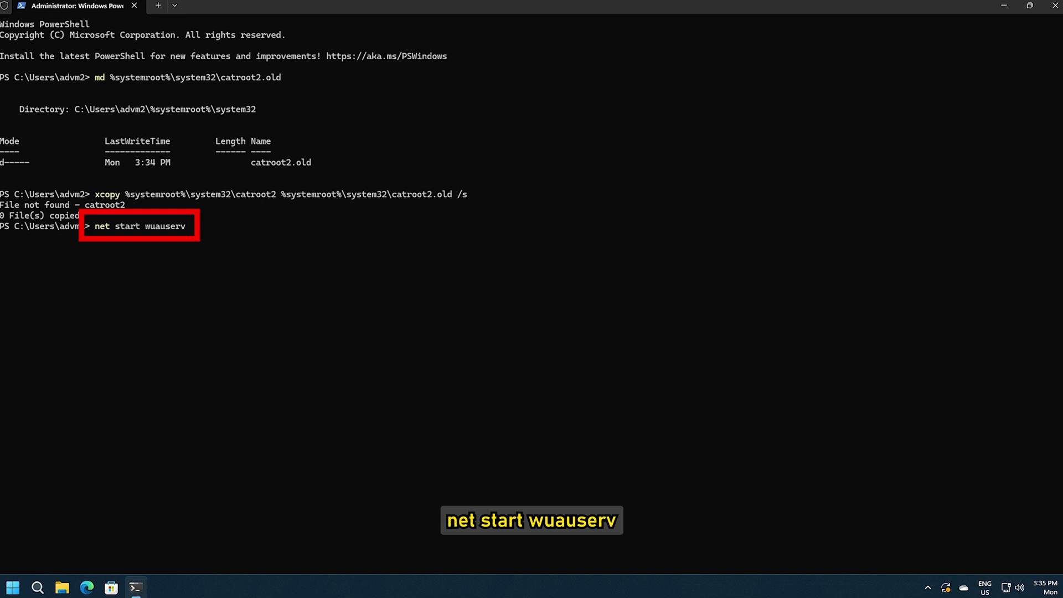
key(Return)
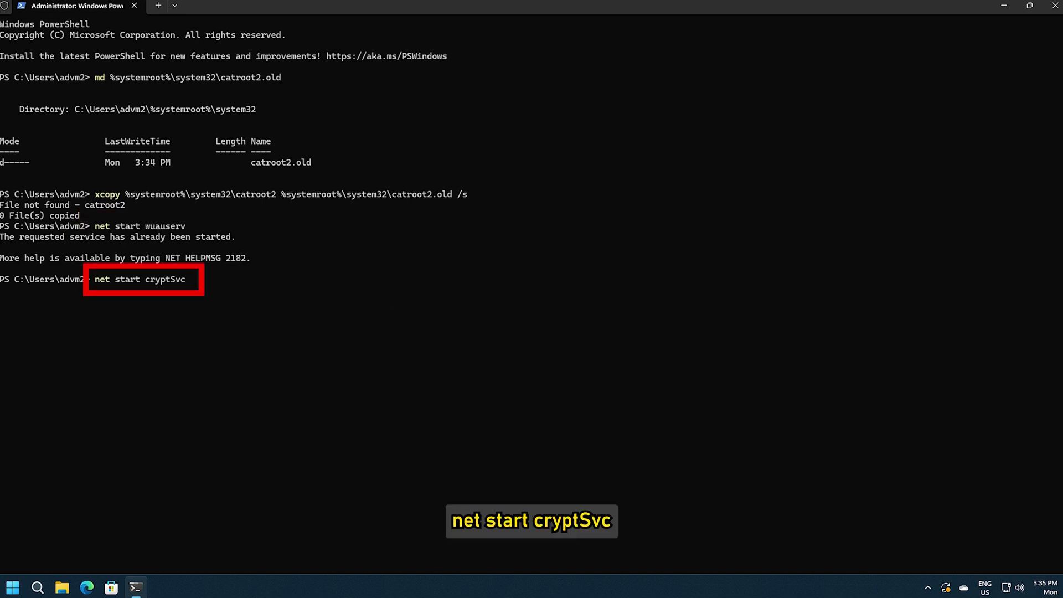
key(Return)
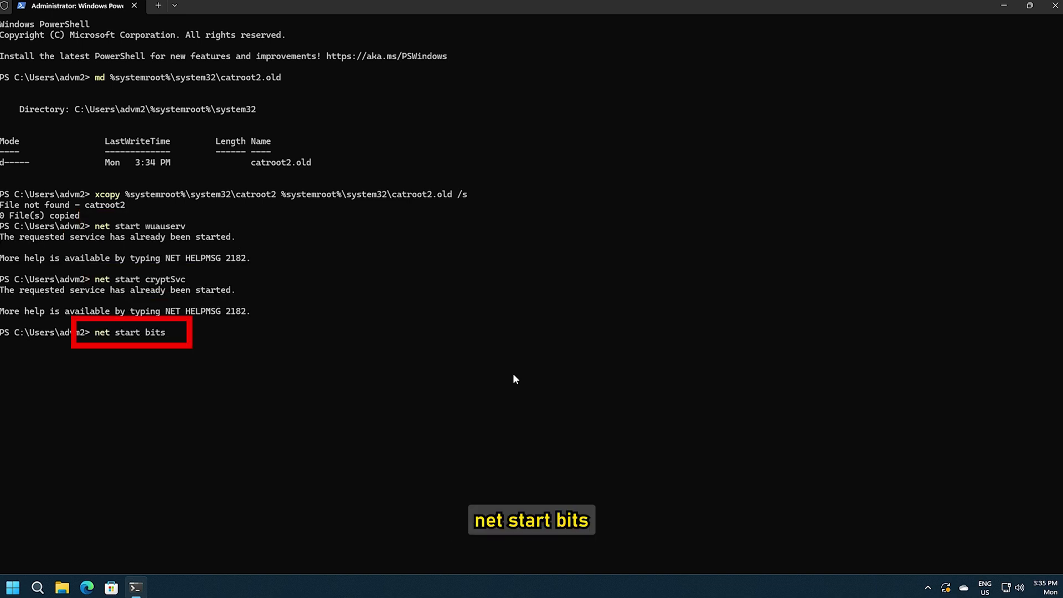
key(Return)
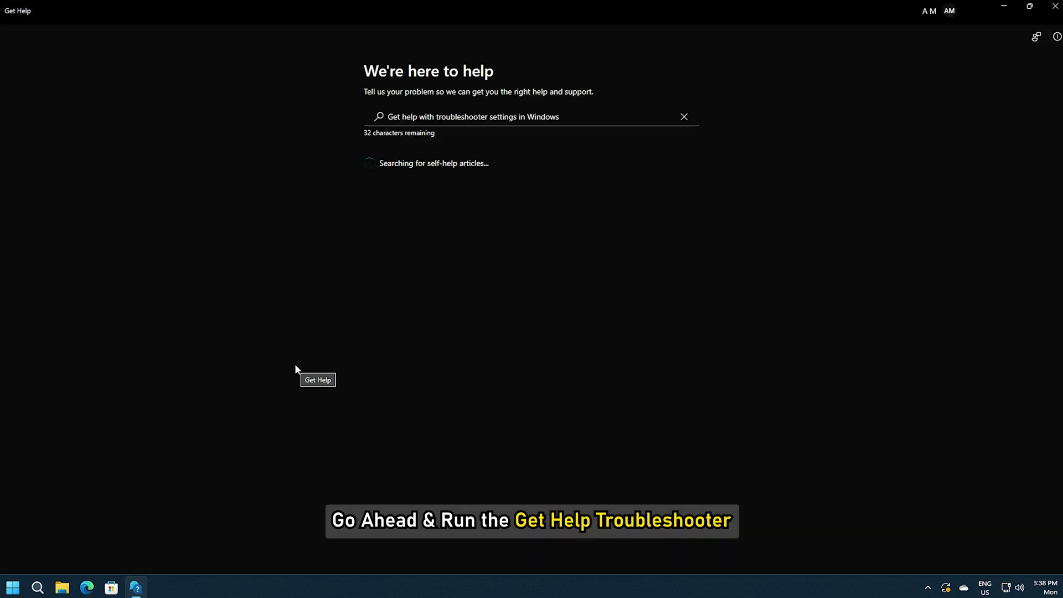
Step: Scroll the 'Get help with troubleshooter settings in Windows' results down to the troubleshooter options
scroll(753, 382, down, 3)
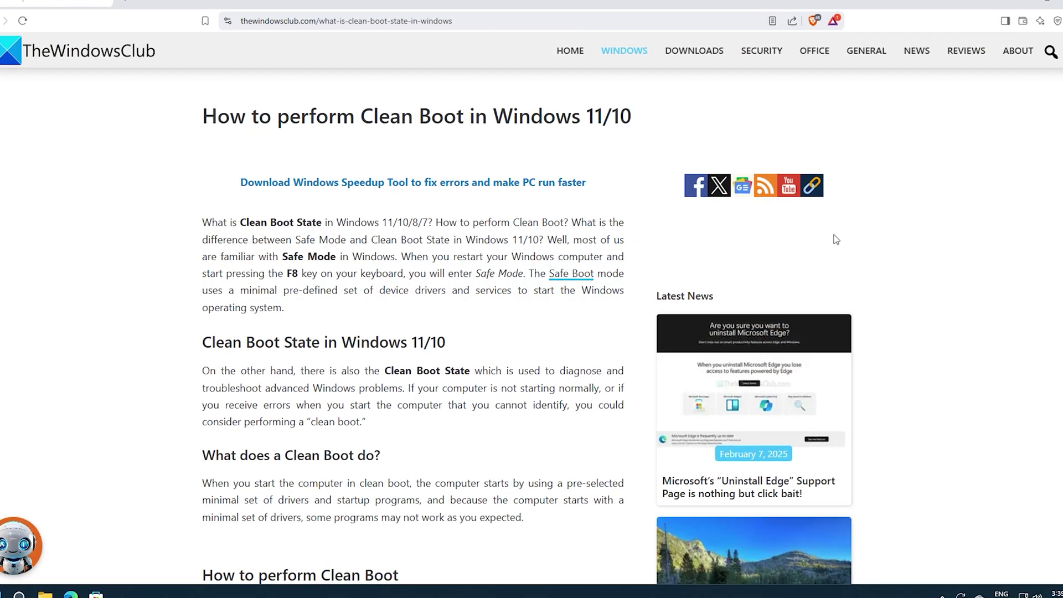
Step: Scroll the 'How to perform Clean Boot in Windows 11/10' article down to the Clean Boot sections
scroll(823, 253, down, 3)
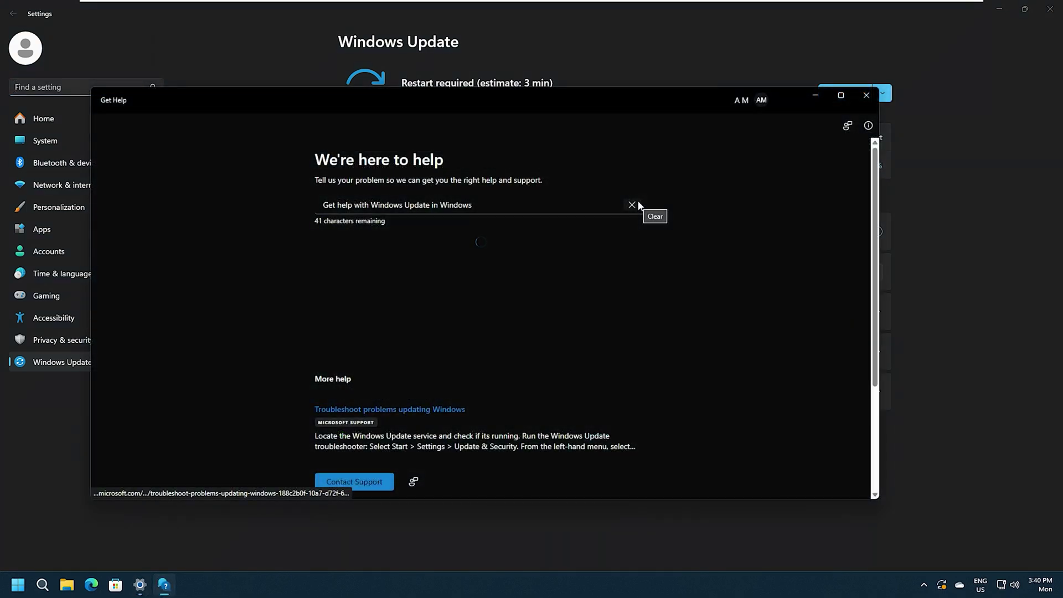
Step: Scroll the 'Get help with Windows Update in Windows' results down to the More help articles
scroll(612, 367, down, 3)
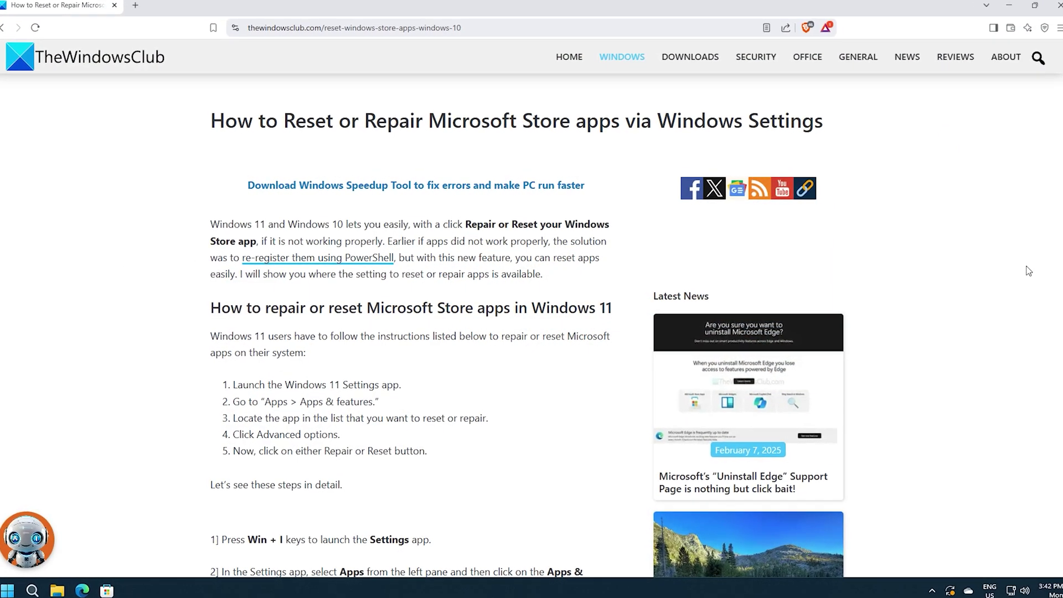
Step: Scroll through the Reset or Repair Microsoft Store apps article to its five steps
scroll(989, 285, down, 2)
scroll(995, 286, down, 5)
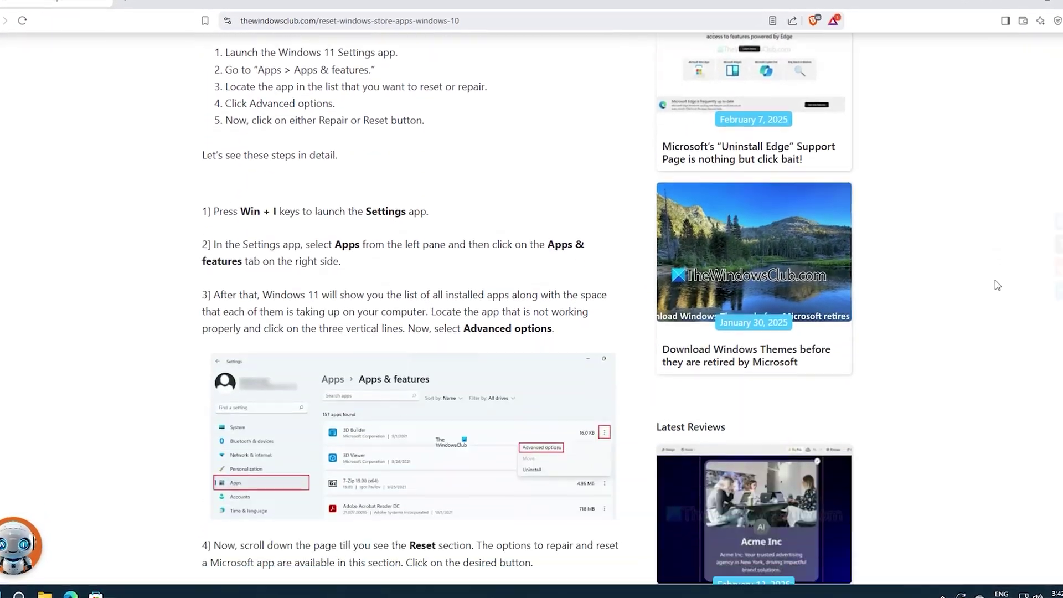